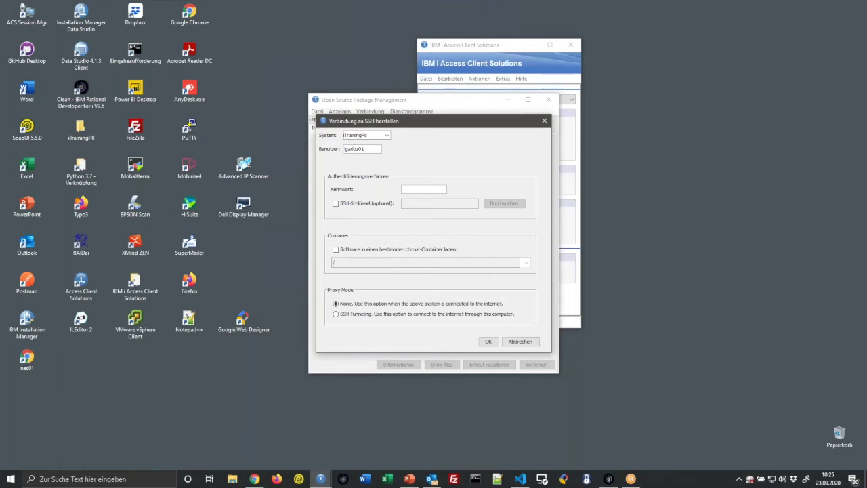
# Connect to iTrainingP8 over SSH by entering the account password, and move the Open Source Package Management window further up
pyautogui.click(423, 189)
pyautogui.write('••••••')
pyautogui.click(491, 341)
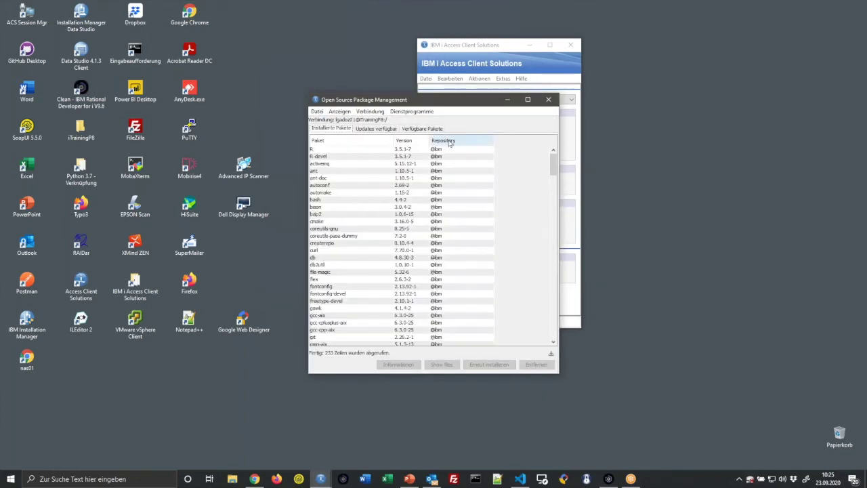
pyautogui.moveTo(450, 109); pyautogui.dragTo(474, 66)
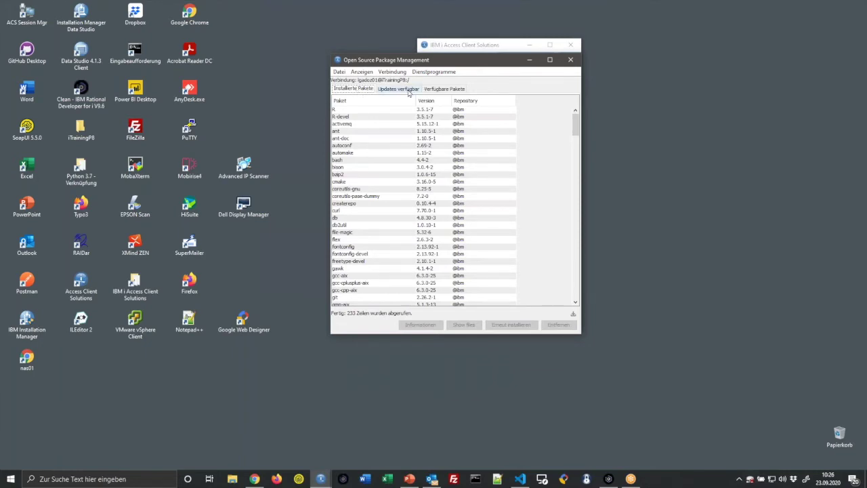
# Examine the list of available packages, from ansible through the nodejs, openjdk and openssl entries to the last packages
pyautogui.click(437, 90)
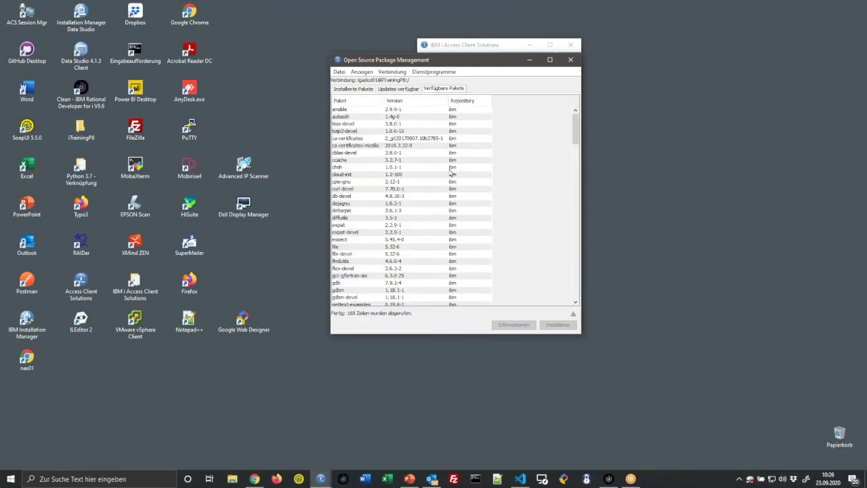
pyautogui.scroll(-3, 450, 172)
pyautogui.scroll(-11, 450, 173)
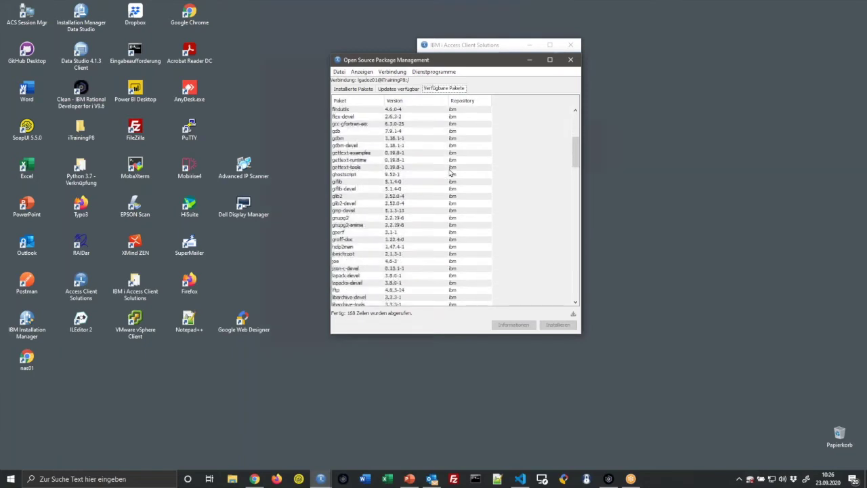
pyautogui.scroll(-7, 450, 173)
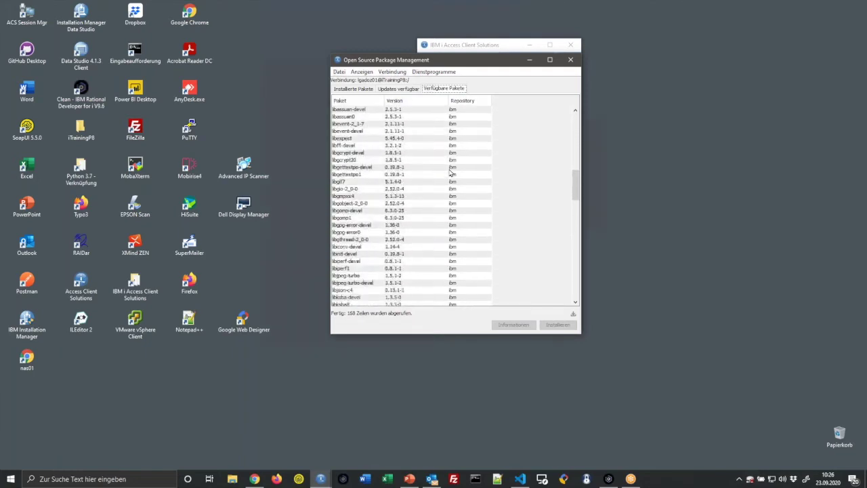
pyautogui.scroll(-13, 450, 173)
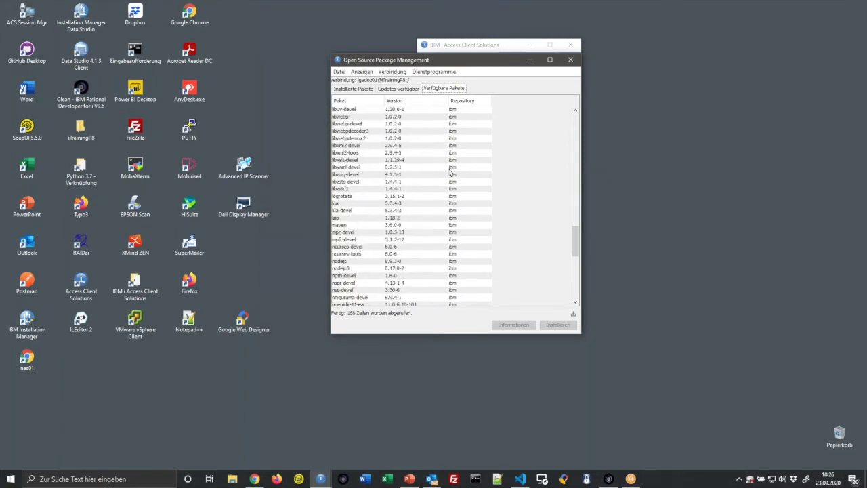
pyautogui.scroll(-7, 450, 172)
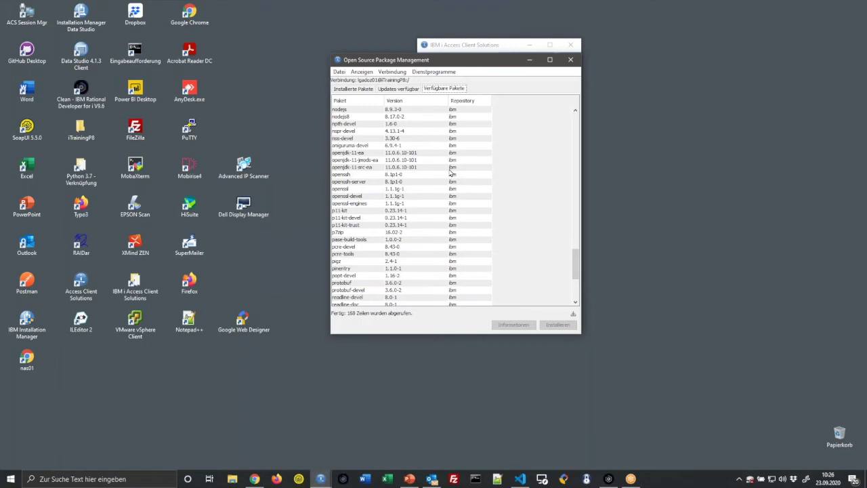
pyautogui.scroll(-6, 450, 173)
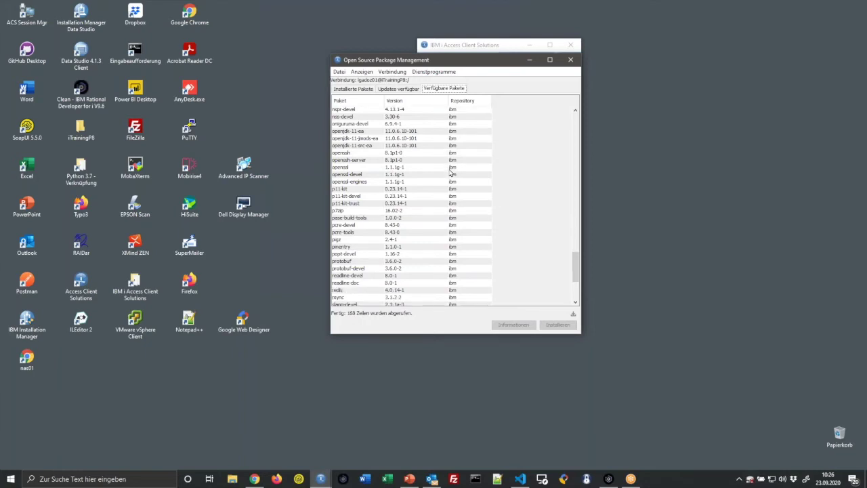
pyautogui.scroll(1, 450, 173)
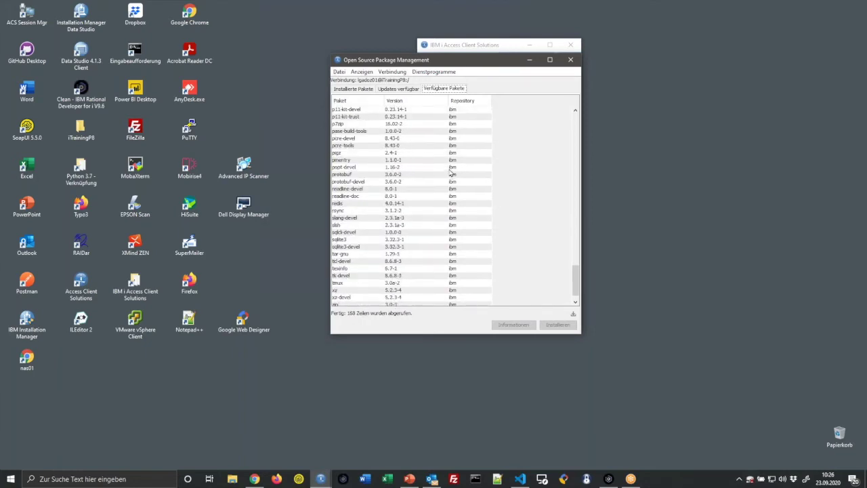
pyautogui.scroll(8, 450, 173)
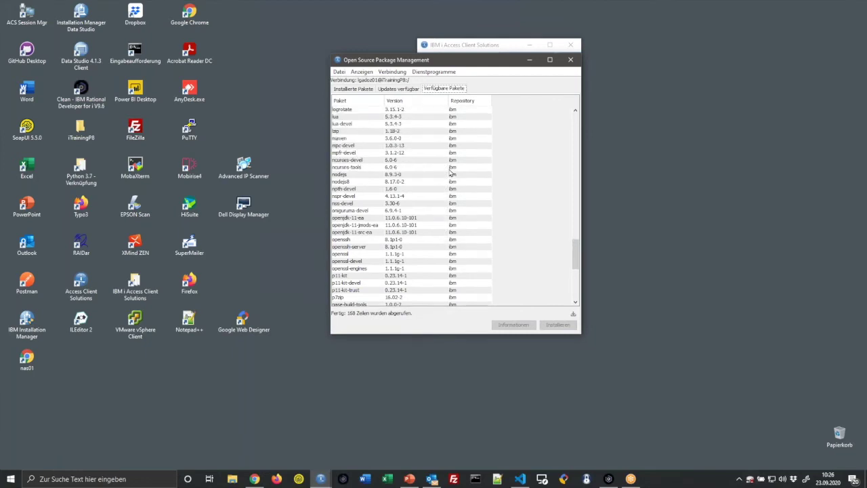
pyautogui.scroll(12, 450, 172)
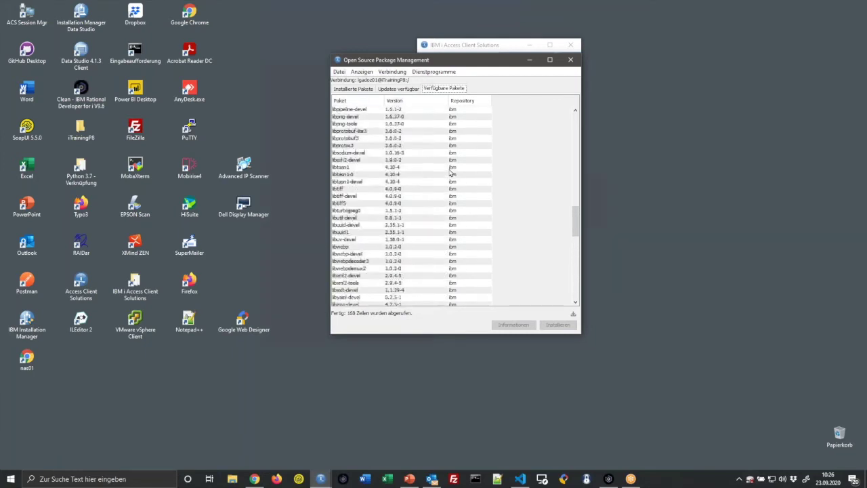
pyautogui.scroll(-8, 450, 173)
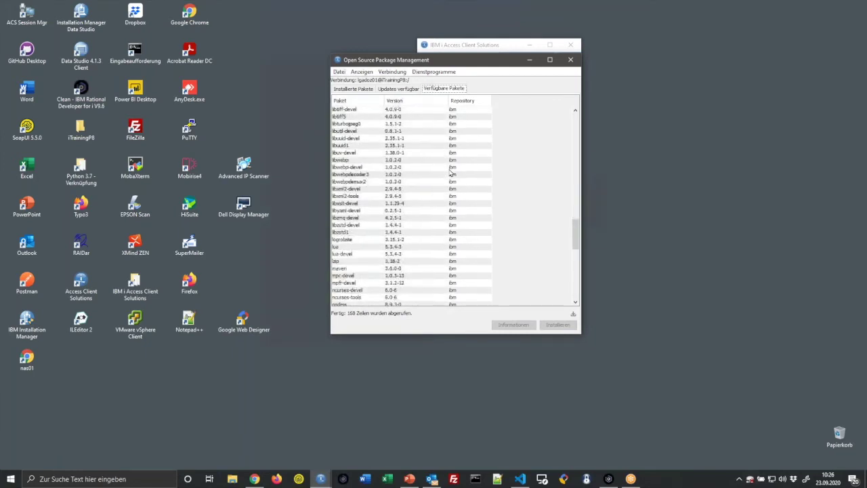
pyautogui.scroll(-4, 450, 173)
pyautogui.scroll(-2, 450, 172)
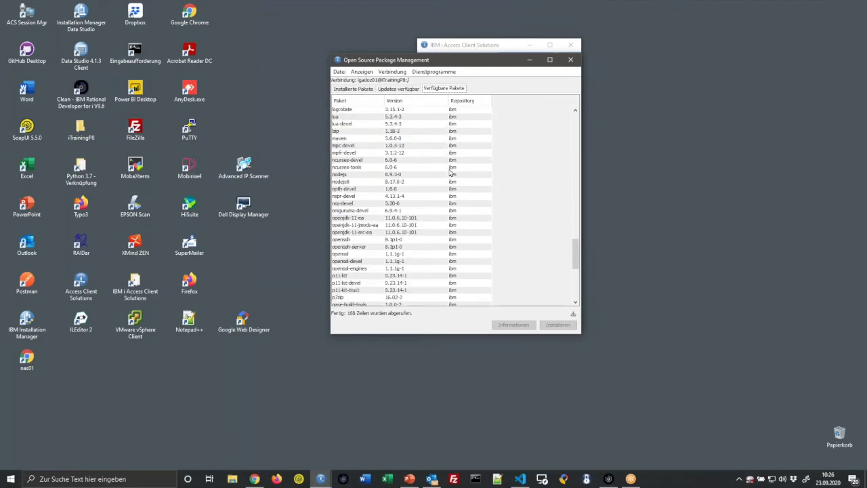
pyautogui.scroll(-3, 450, 173)
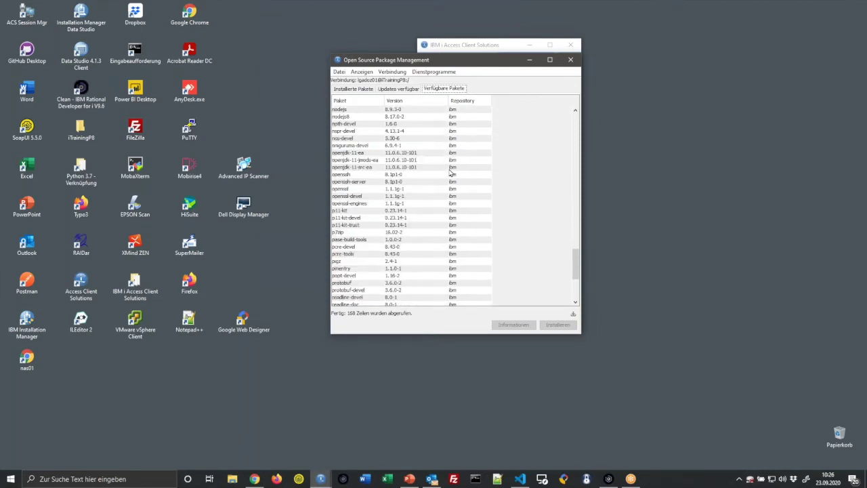
pyautogui.scroll(-3, 450, 173)
pyautogui.scroll(2, 450, 173)
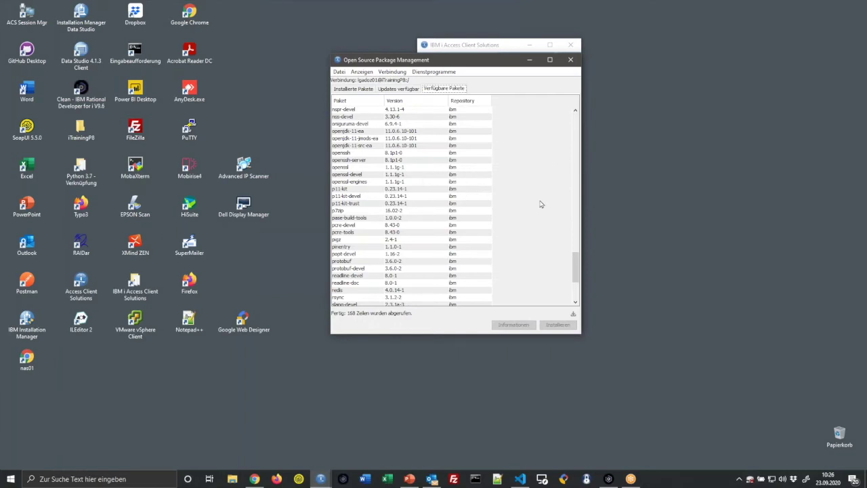
pyautogui.scroll(-3, 533, 198)
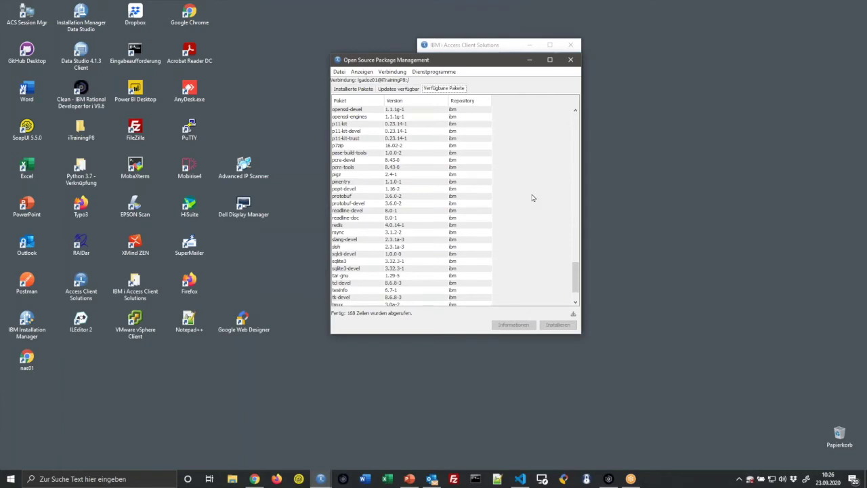
pyautogui.scroll(4, 532, 199)
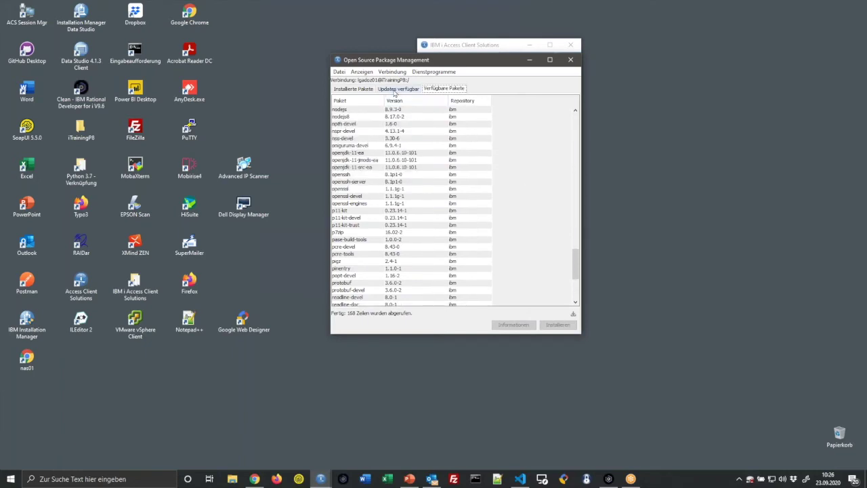
# Examine the installed packages with their versions and repositories, down to the PHP and PostgreSQL entries and back to the beginning
pyautogui.click(353, 88)
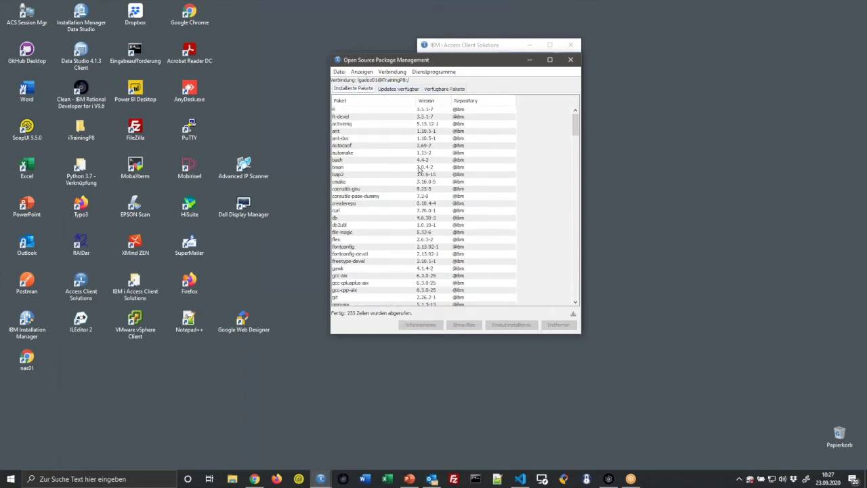
pyautogui.scroll(-10, 419, 169)
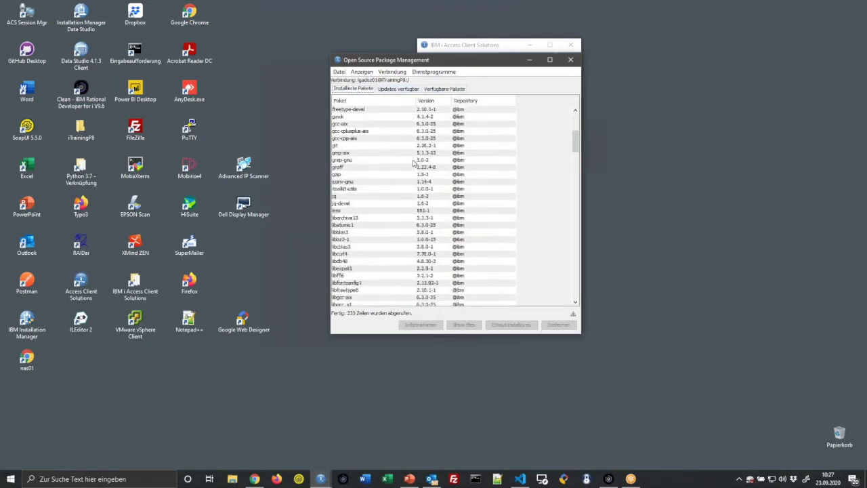
pyautogui.scroll(-9, 411, 160)
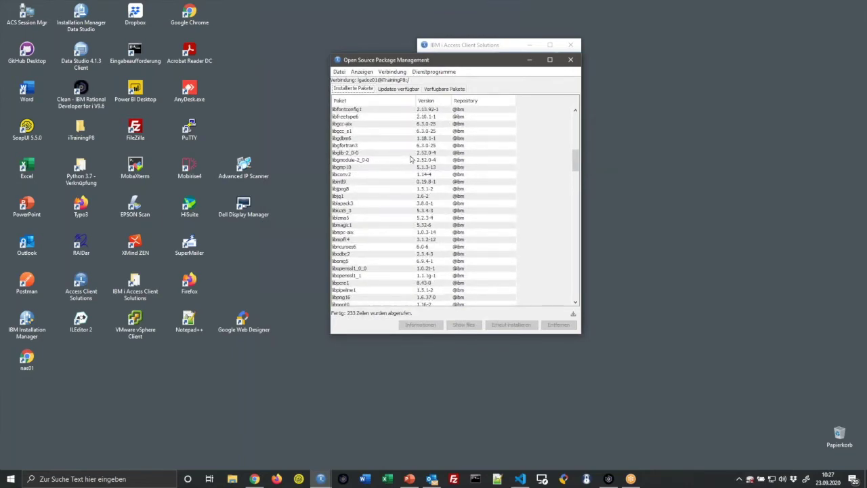
pyautogui.scroll(-10, 410, 159)
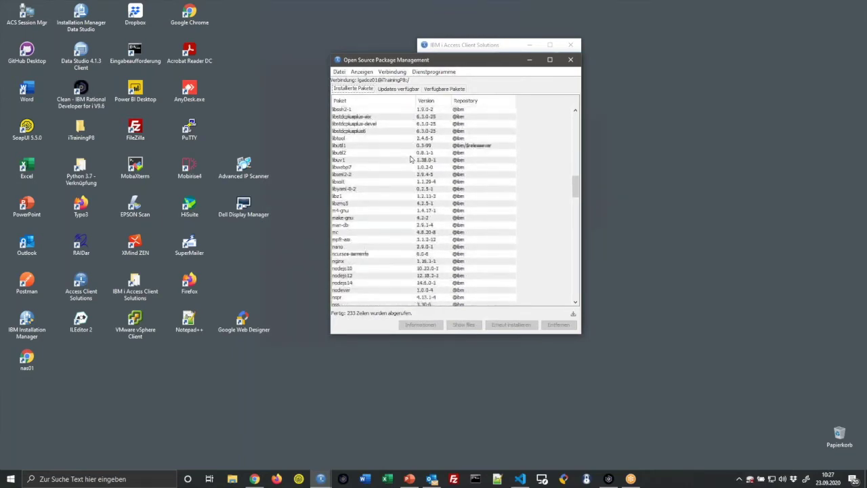
pyautogui.scroll(-13, 410, 159)
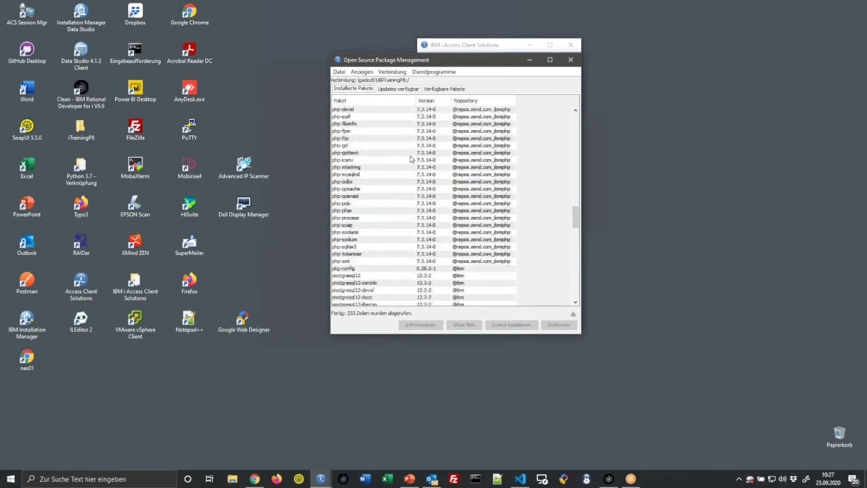
pyautogui.scroll(-5, 410, 159)
pyautogui.scroll(19, 409, 159)
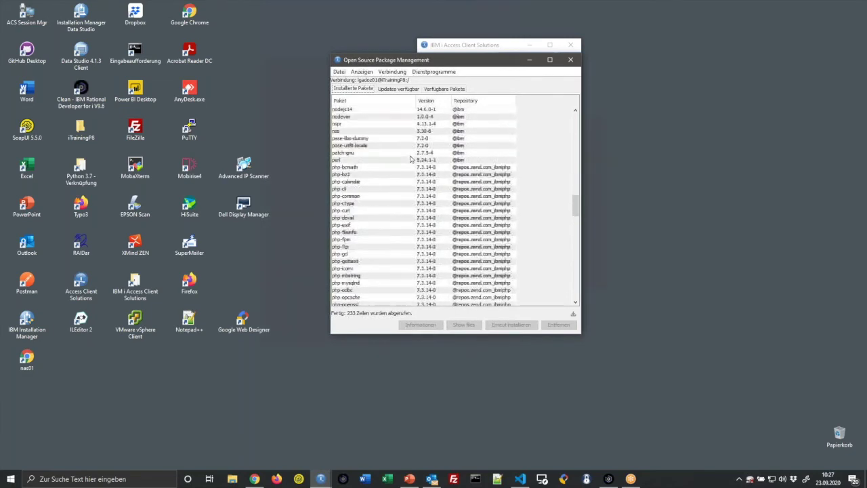
pyautogui.scroll(20, 410, 159)
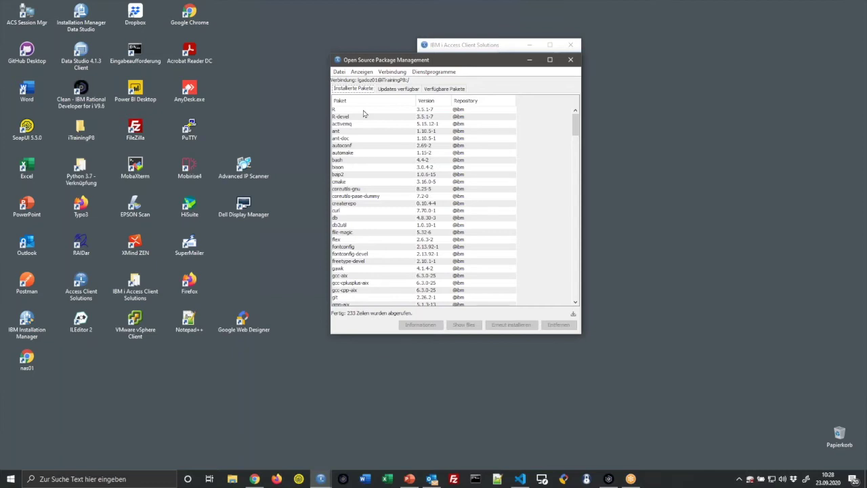
# Find and select the git package among the installed packages
pyautogui.scroll(-1, 363, 114)
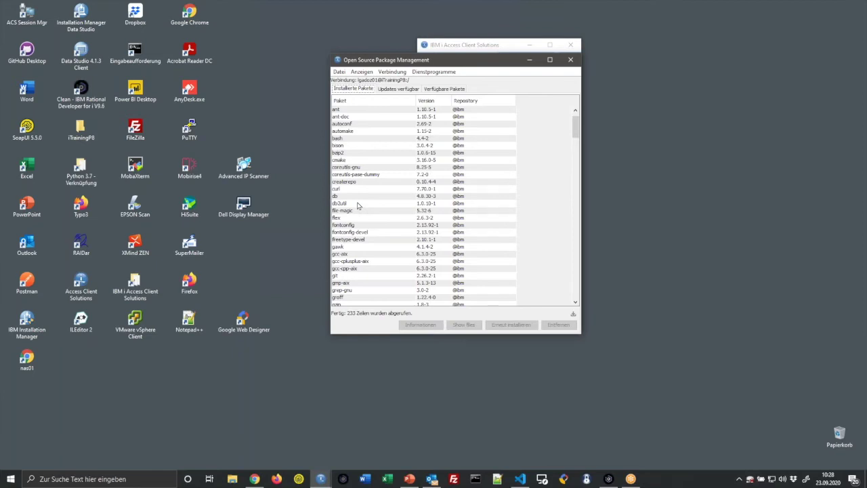
pyautogui.scroll(-2, 359, 205)
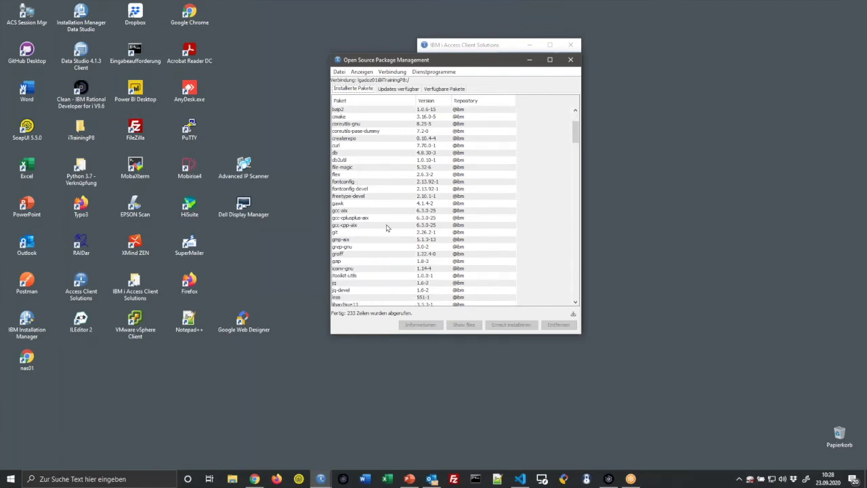
pyautogui.click(349, 233)
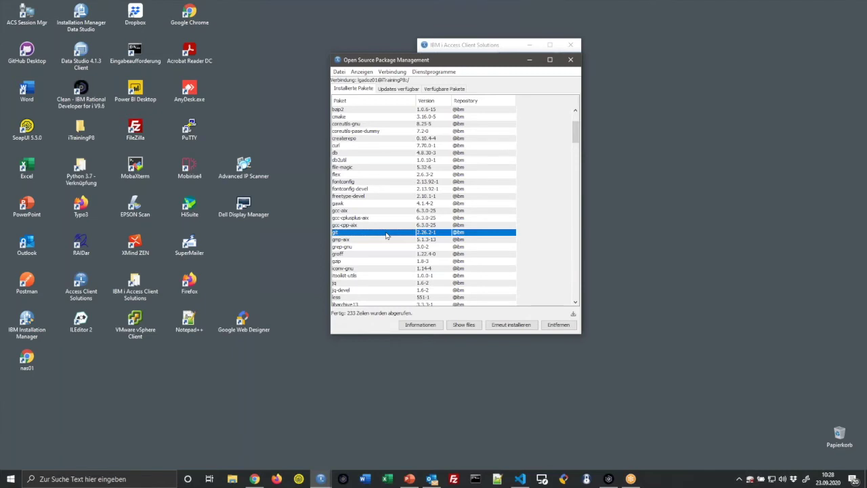
# Look through the installed libraries and Node.js versions, and select the perl package
pyautogui.scroll(-3, 386, 235)
pyautogui.scroll(-12, 387, 235)
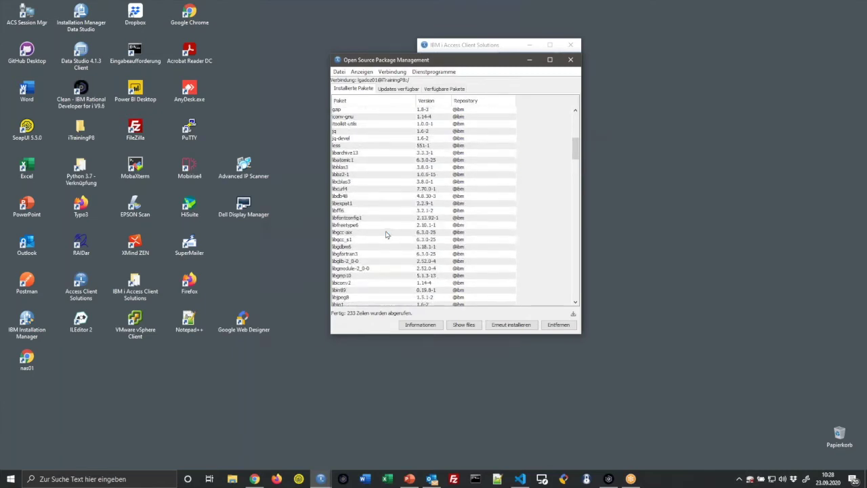
pyautogui.scroll(-7, 386, 235)
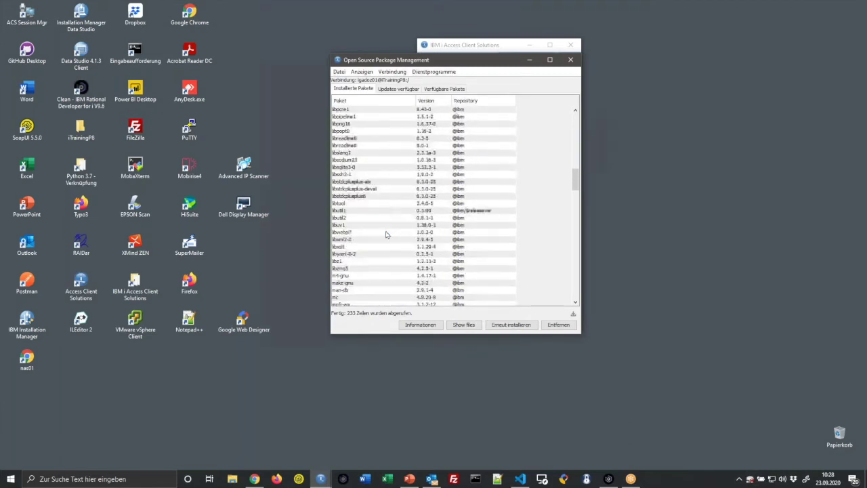
pyautogui.scroll(-1, 386, 235)
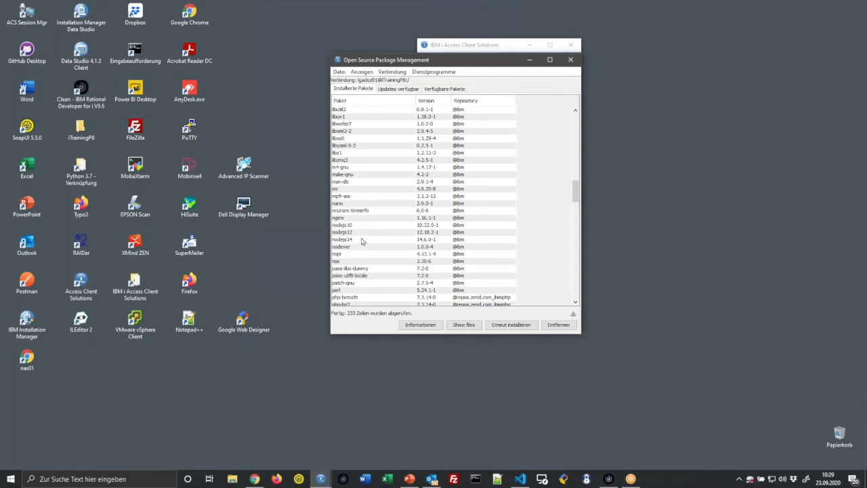
pyautogui.scroll(-1, 361, 240)
pyautogui.click(361, 269)
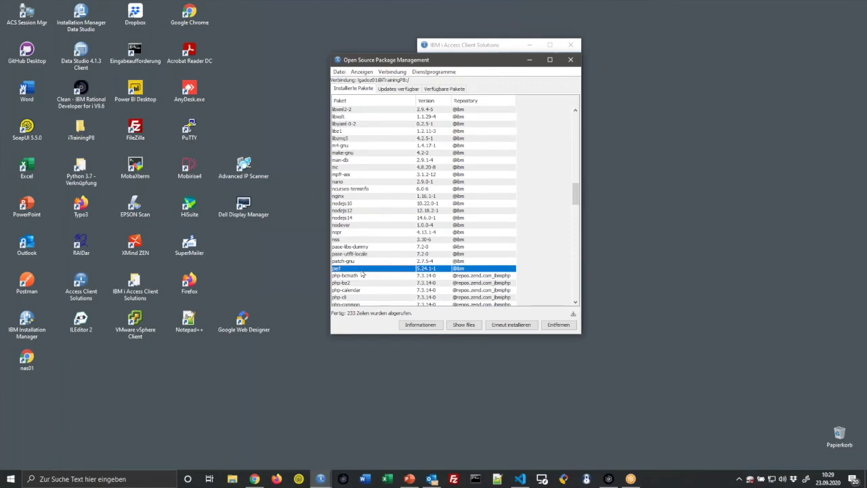
# Select the installed php-bcmath package and look through the PHP packages that follow it
pyautogui.scroll(-2, 392, 231)
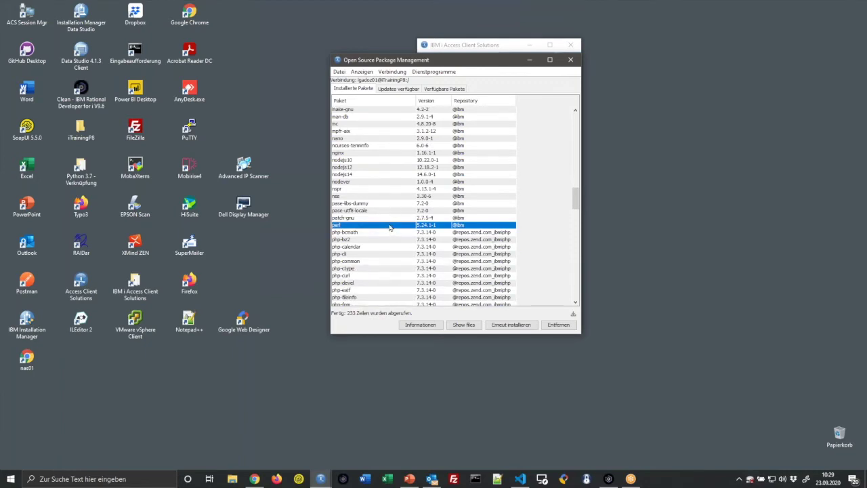
pyautogui.scroll(-1, 389, 228)
pyautogui.scroll(-1, 385, 226)
pyautogui.scroll(-1, 384, 226)
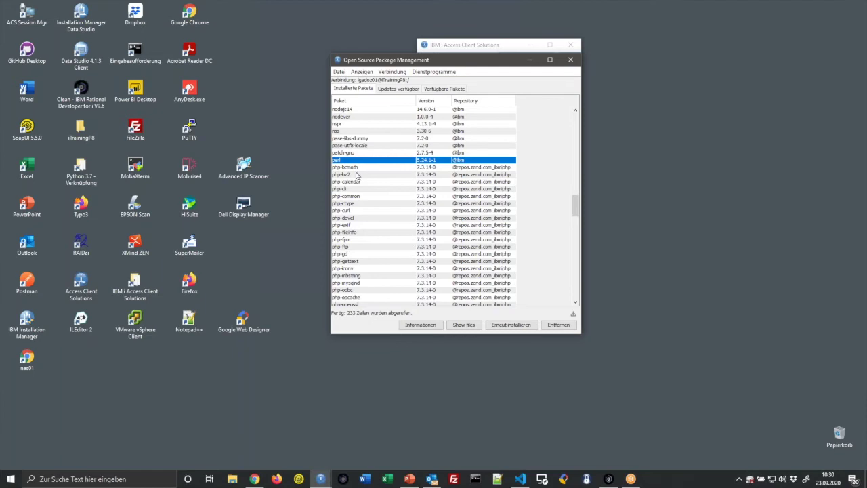
pyautogui.click(366, 168)
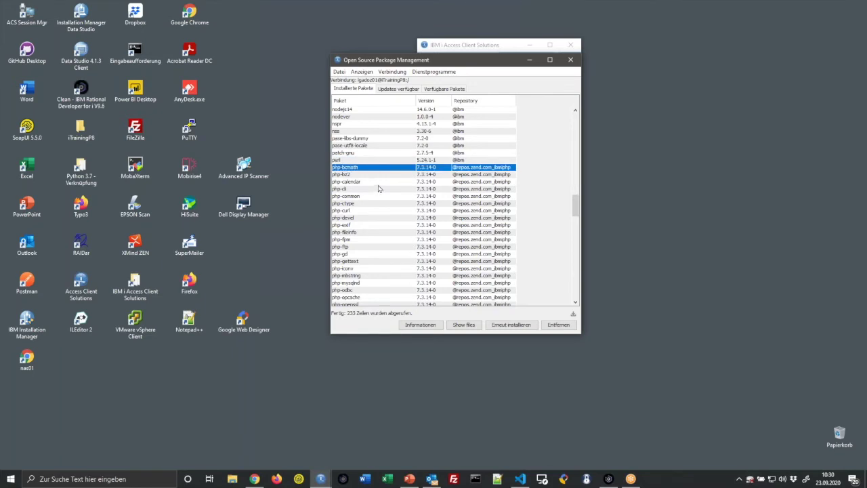
pyautogui.scroll(-4, 377, 181)
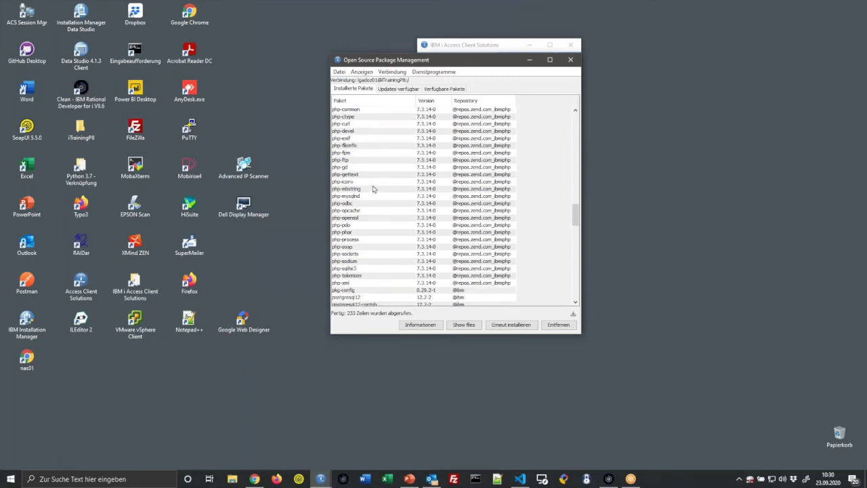
# Find and select the postgresql12 package below the PHP entries in the list of installed packages
pyautogui.scroll(-1, 372, 189)
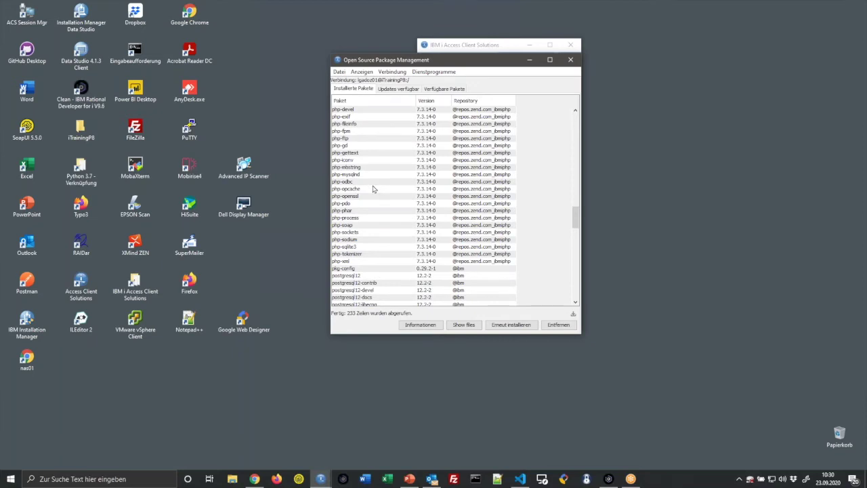
pyautogui.scroll(-4, 372, 189)
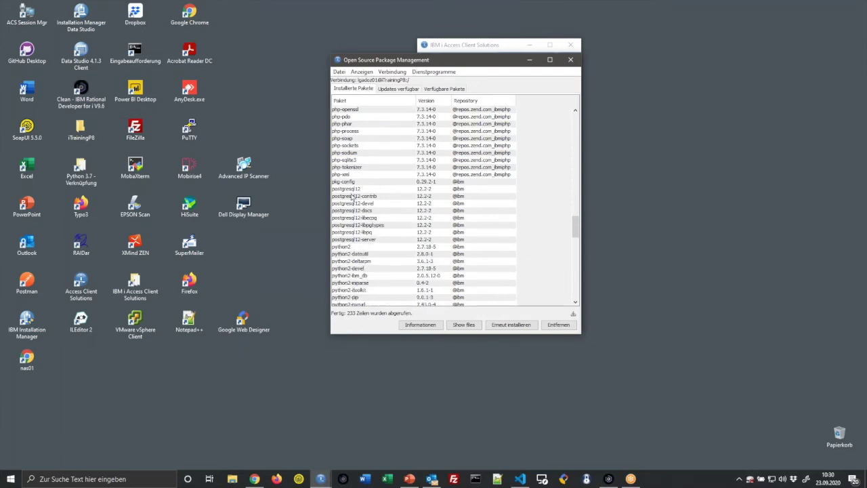
pyautogui.click(349, 190)
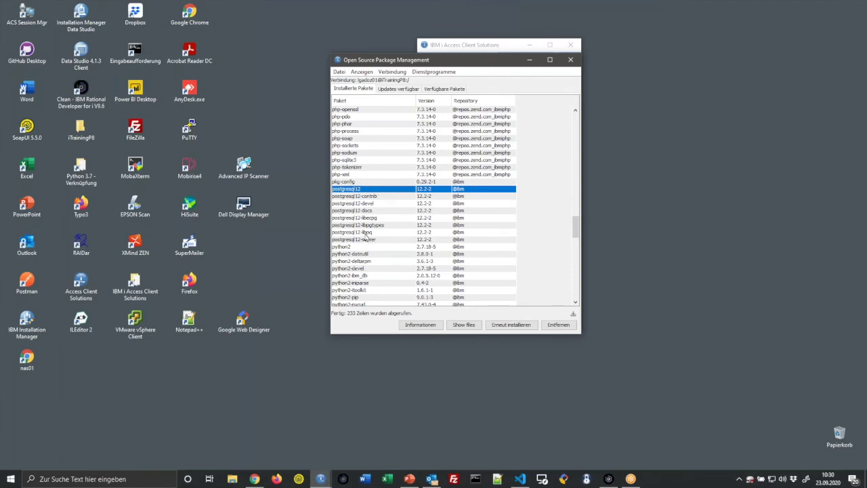
# Examine the installed Python 2, Python 3, rpm, unixODBC and yum packages with their versions, and return to the PostgreSQL entries
pyautogui.scroll(-2, 366, 238)
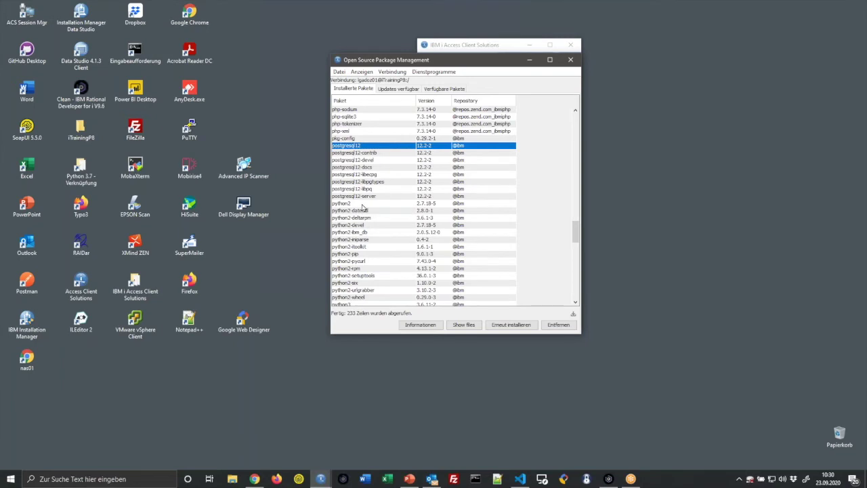
pyautogui.scroll(-3, 363, 207)
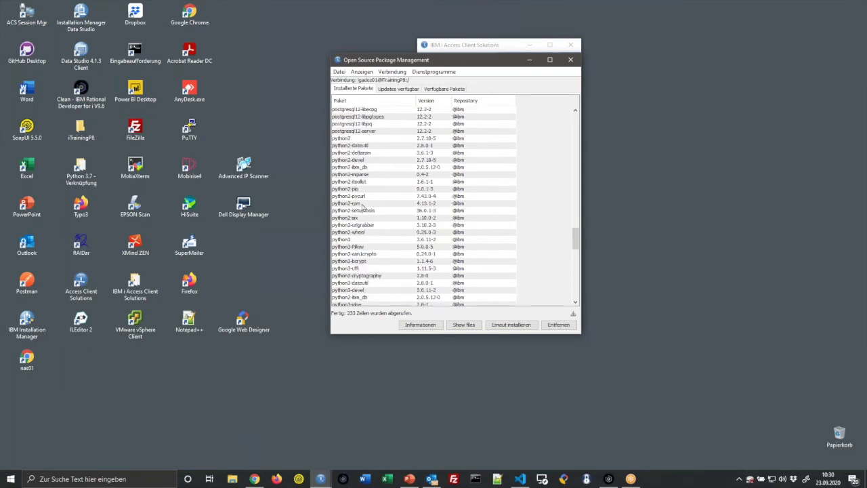
pyautogui.scroll(-2, 372, 234)
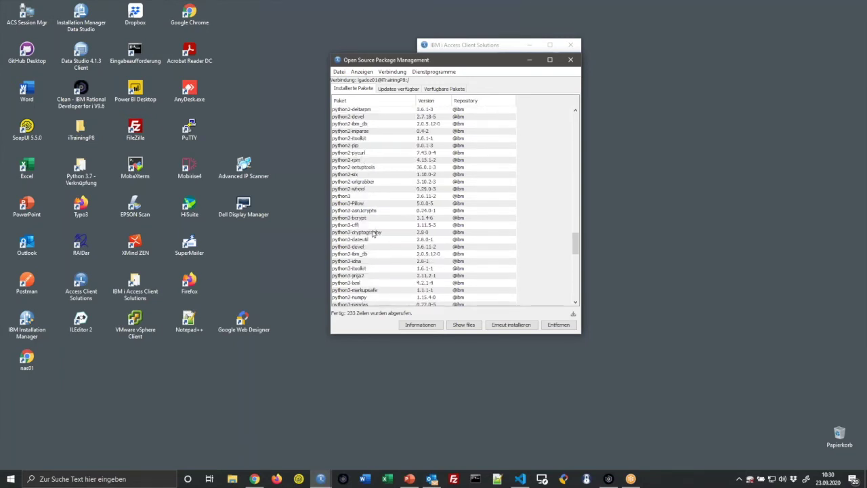
pyautogui.scroll(-5, 373, 234)
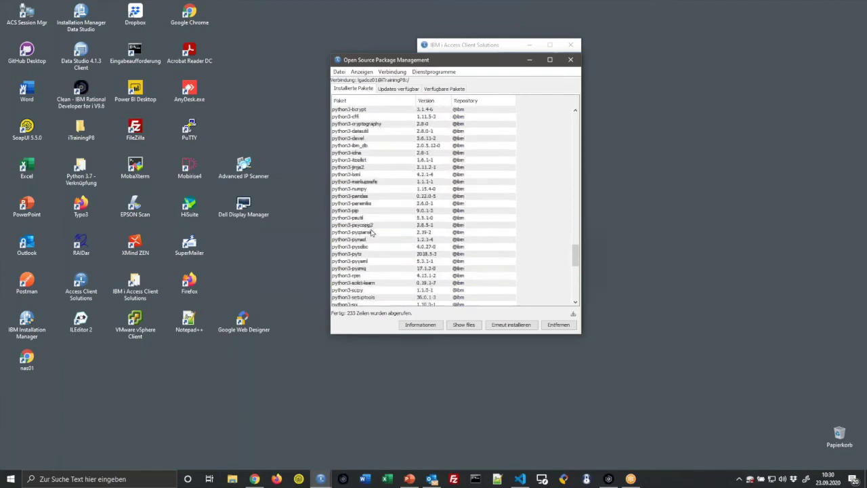
pyautogui.scroll(-3, 372, 233)
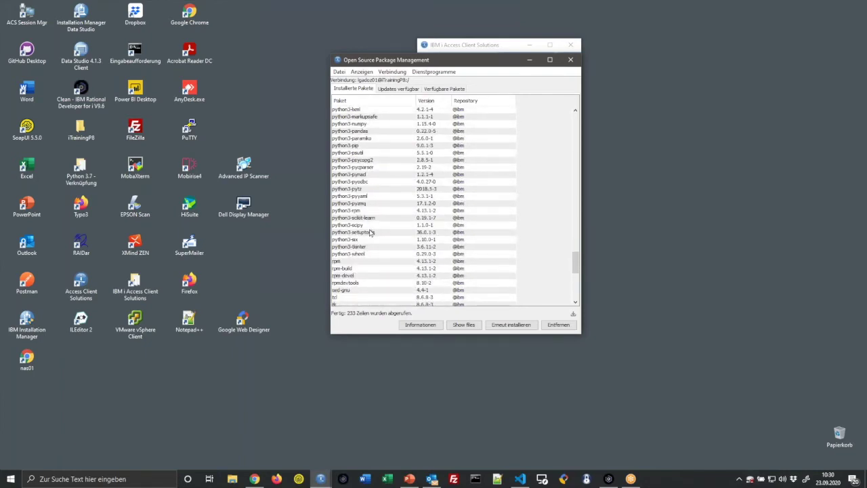
pyautogui.scroll(-1, 371, 232)
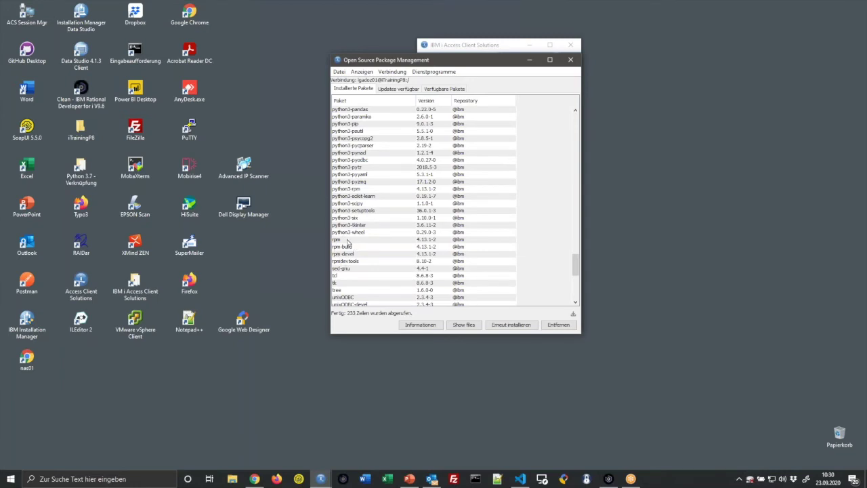
pyautogui.scroll(-3, 348, 242)
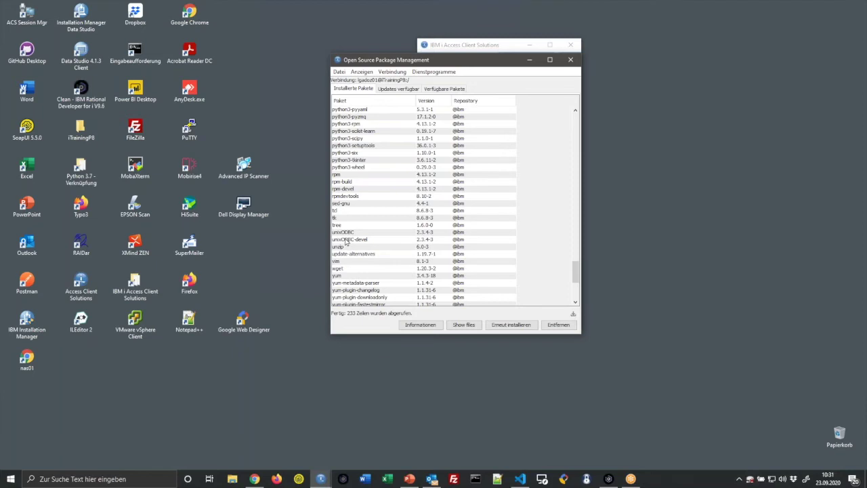
pyautogui.scroll(-1, 347, 242)
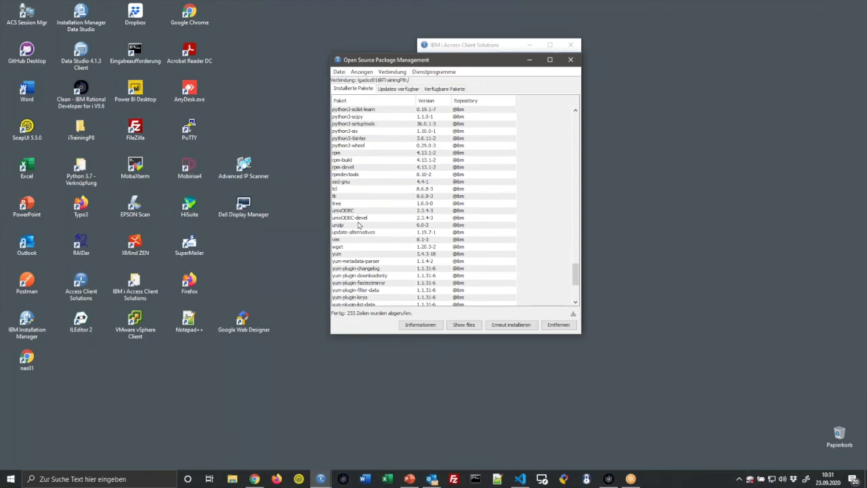
pyautogui.scroll(-5, 365, 239)
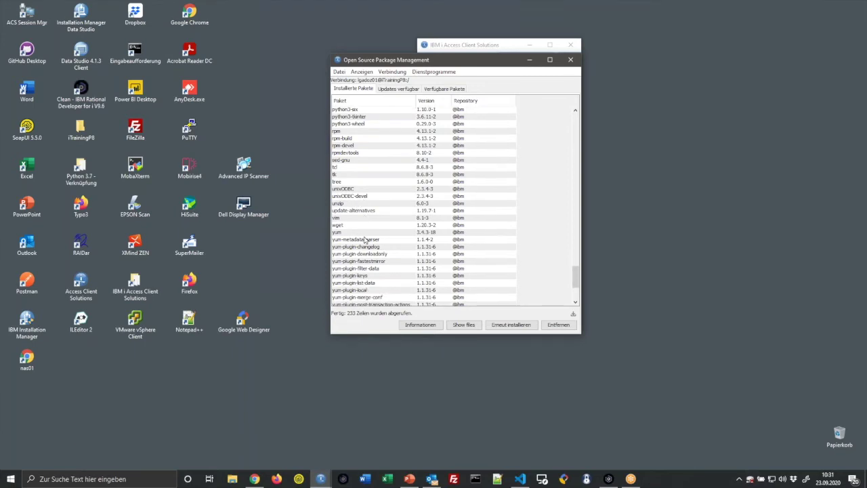
pyautogui.scroll(9, 366, 239)
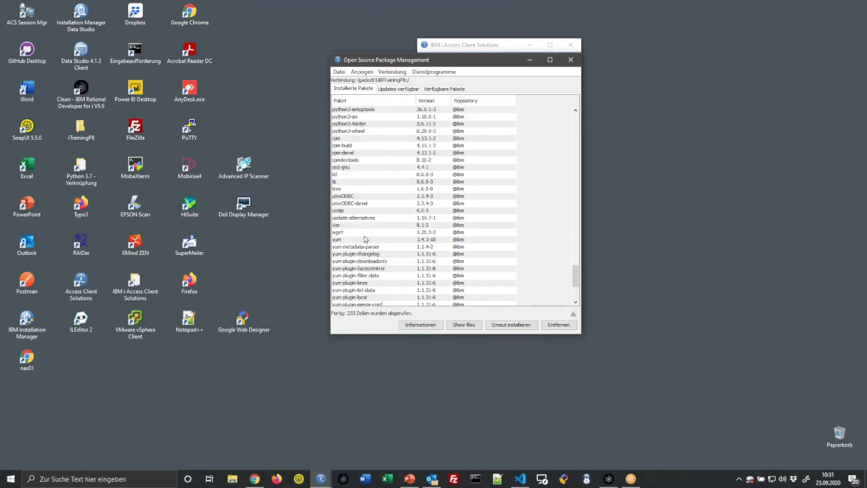
pyautogui.scroll(13, 359, 232)
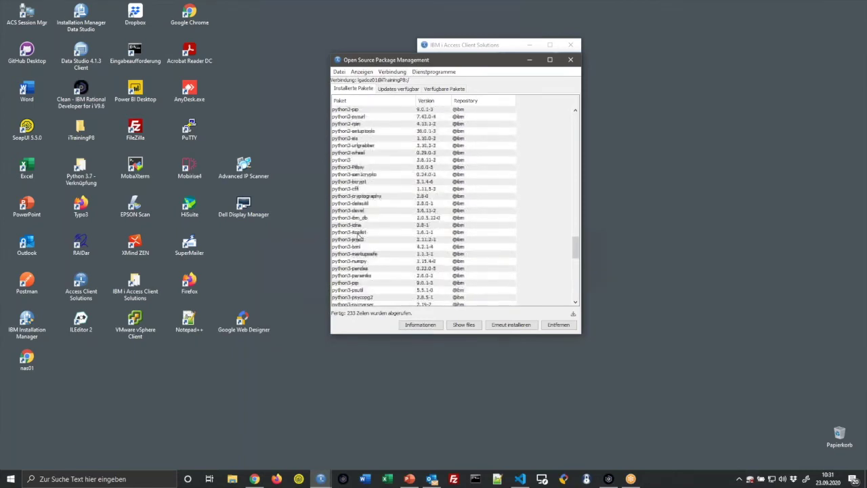
pyautogui.scroll(2, 358, 232)
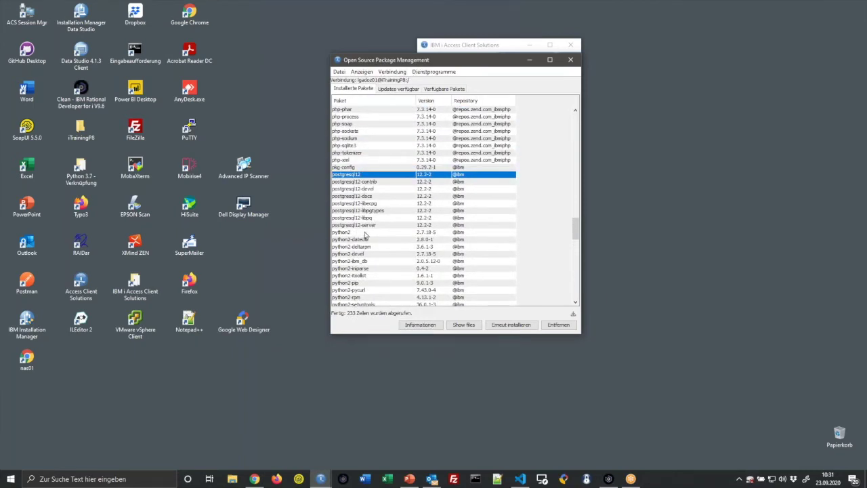
# Display the list of available package updates and keep the Open Source Package Management window in the foreground
pyautogui.click(394, 91)
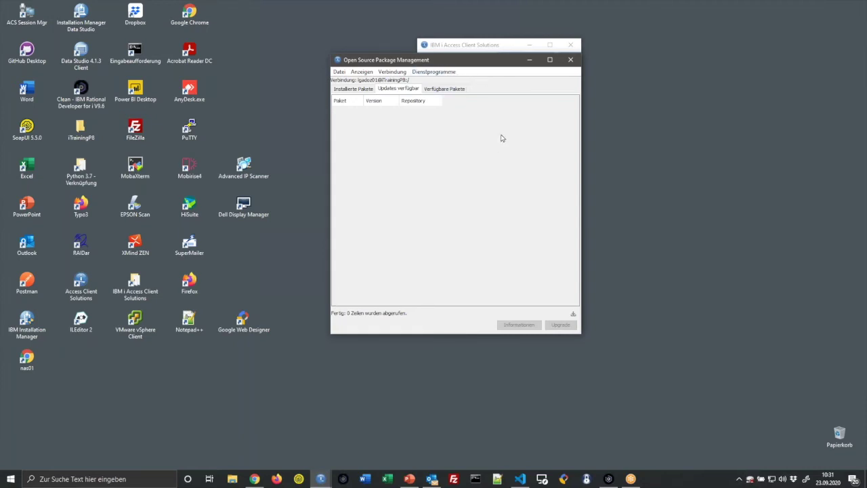
pyautogui.click(529, 60)
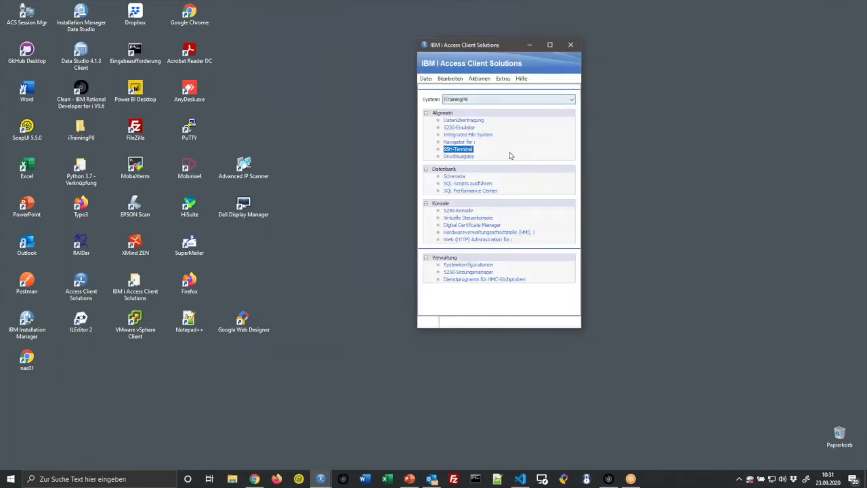
pyautogui.hotkey('alt', 'Tab')
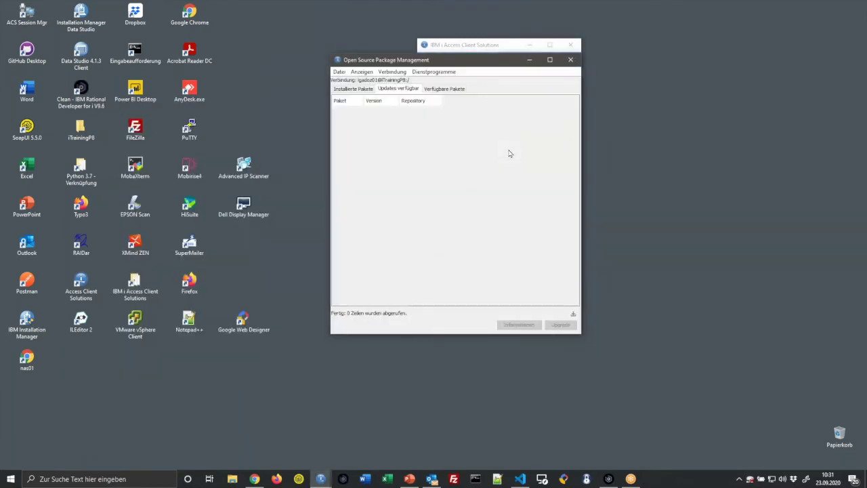
# Switch to PowerPoint and present 01 Open Source.pptx from the current slide, advancing to the slide "Software Packages - 2"
pyautogui.hotkey('alt', 'Tab')
pyautogui.hotkey('alt', 'Tab')
pyautogui.hotkey('alt', 'Tab')
pyautogui.hotkey('alt', 'Tab')
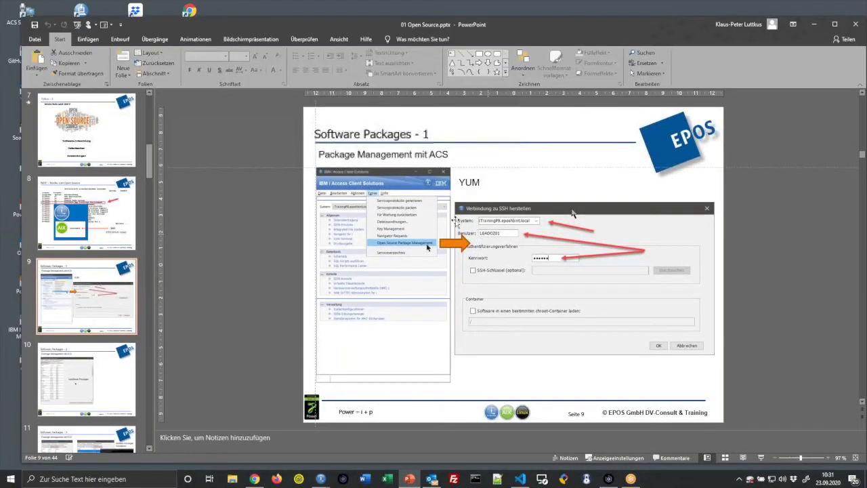
pyautogui.click(262, 41)
pyautogui.click(68, 61)
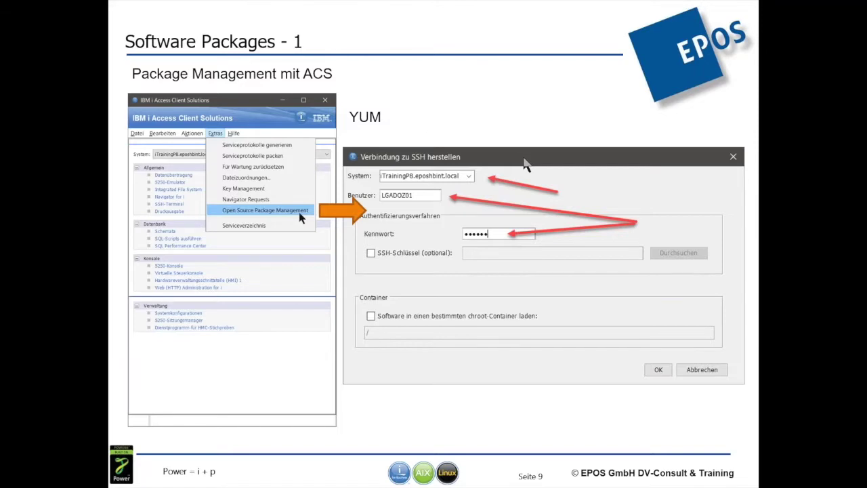
pyautogui.click(296, 186)
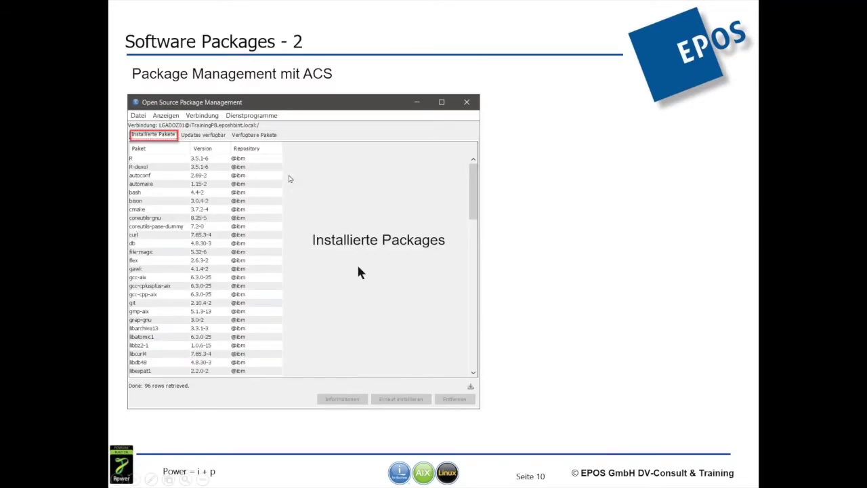